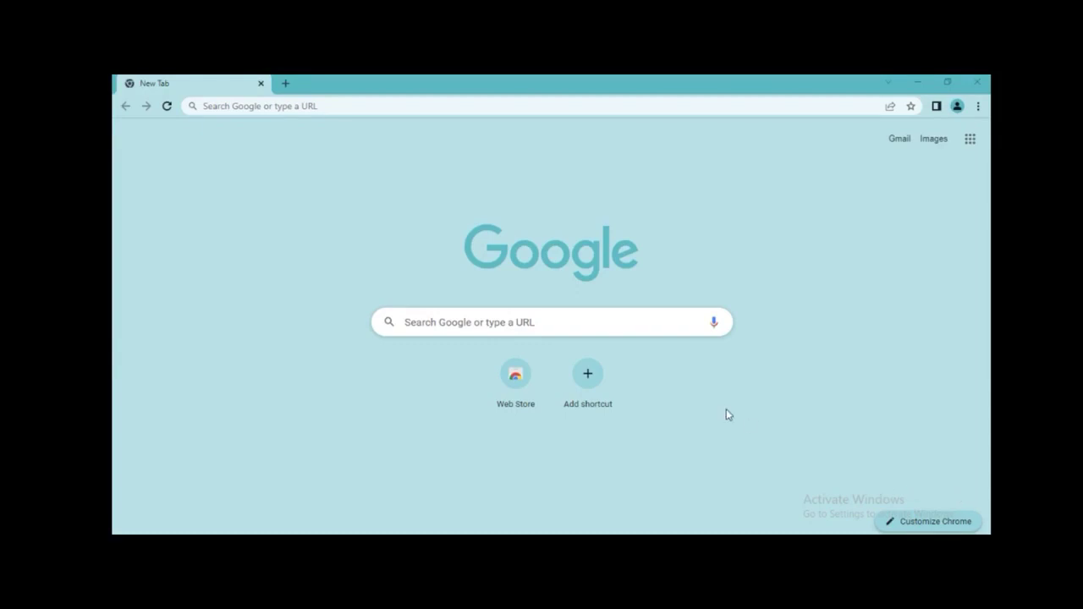
# Search Google for 'ibas++', correcting the typo 'ibass'
pyautogui.click(556, 323)
pyautogui.write('i')
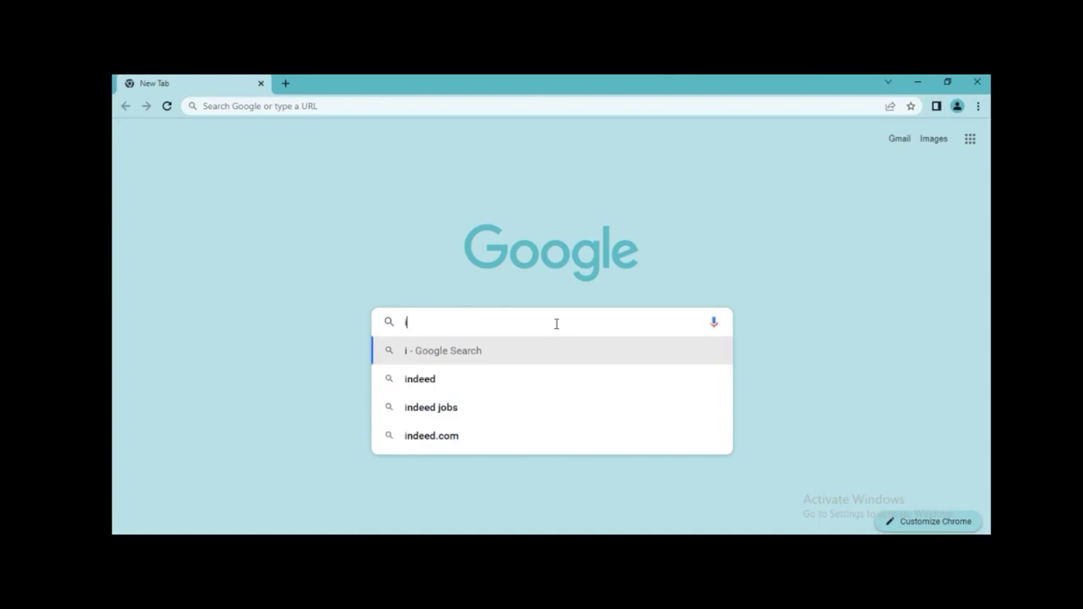
pyautogui.write('bass')
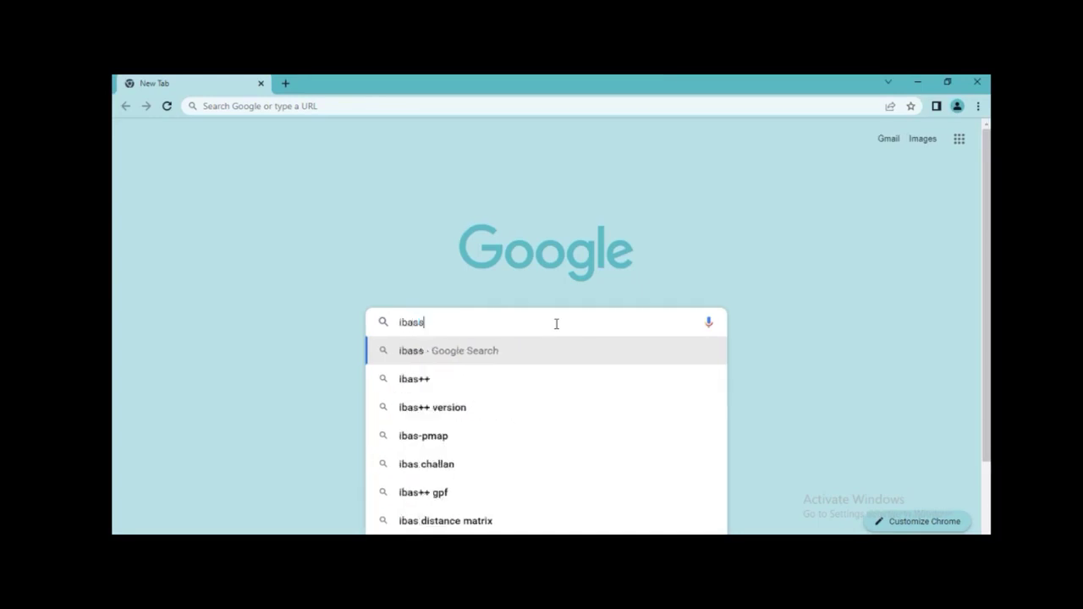
pyautogui.press('BackSpace')
pyautogui.write('++')
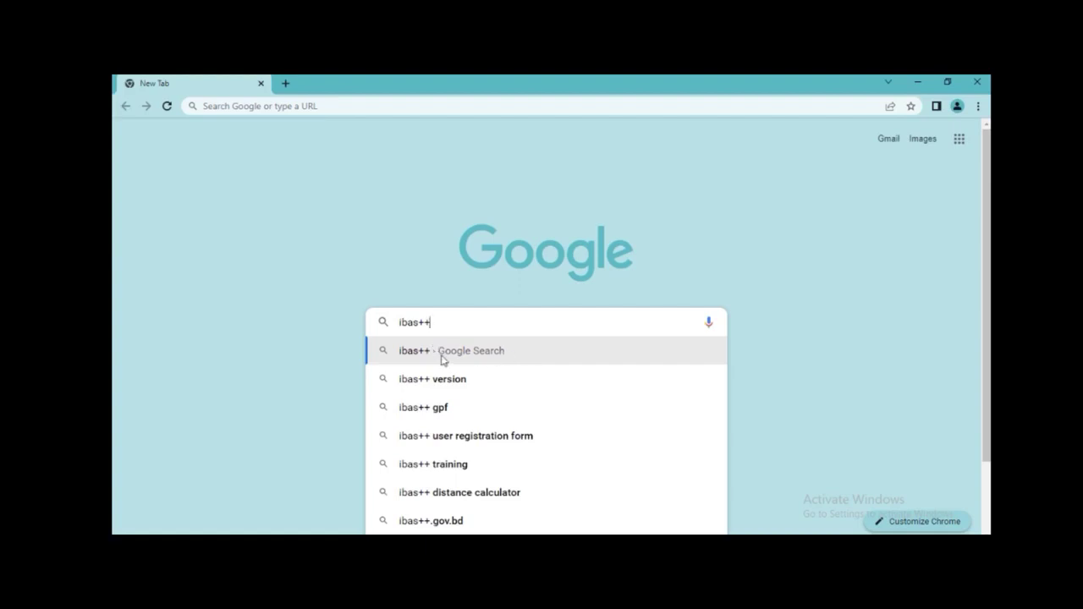
pyautogui.click(441, 361)
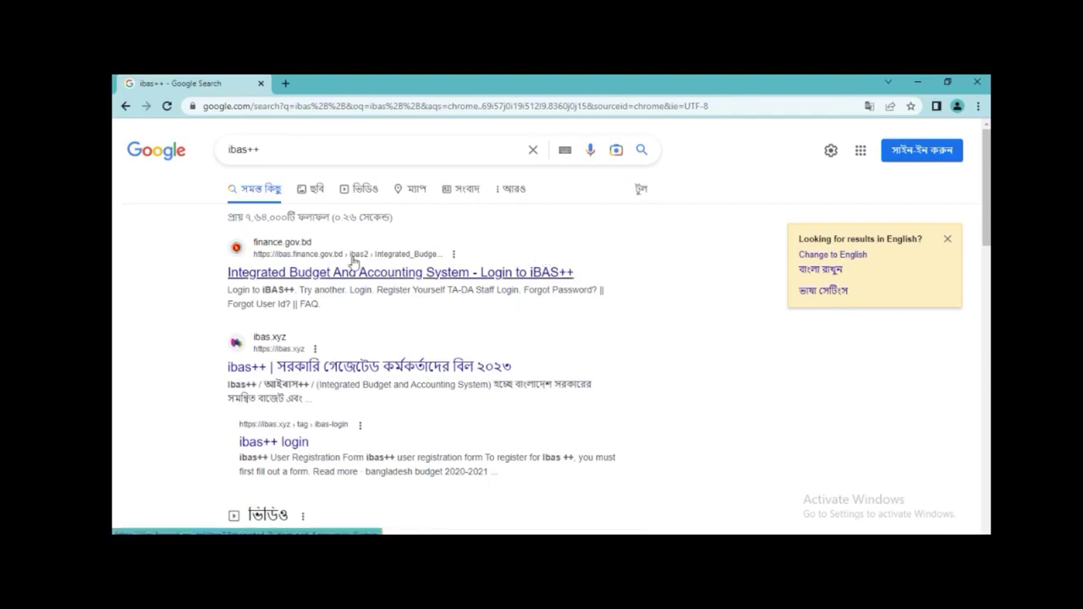
# Open the iBAS++ login page from the results and enter the user id, password and captcha number
pyautogui.click(288, 252)
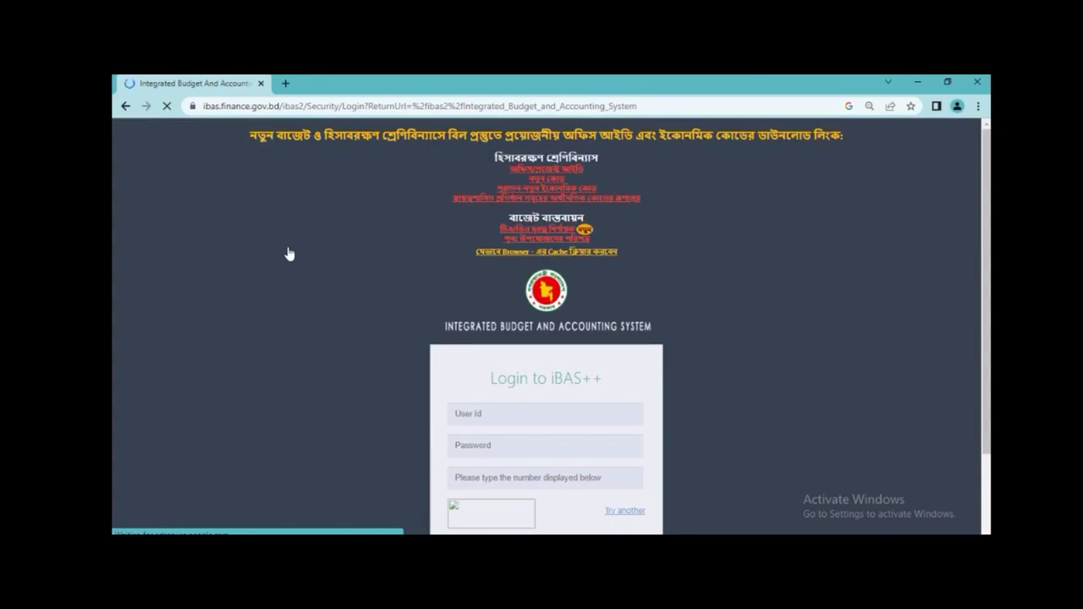
pyautogui.scroll(-1, 989, 253)
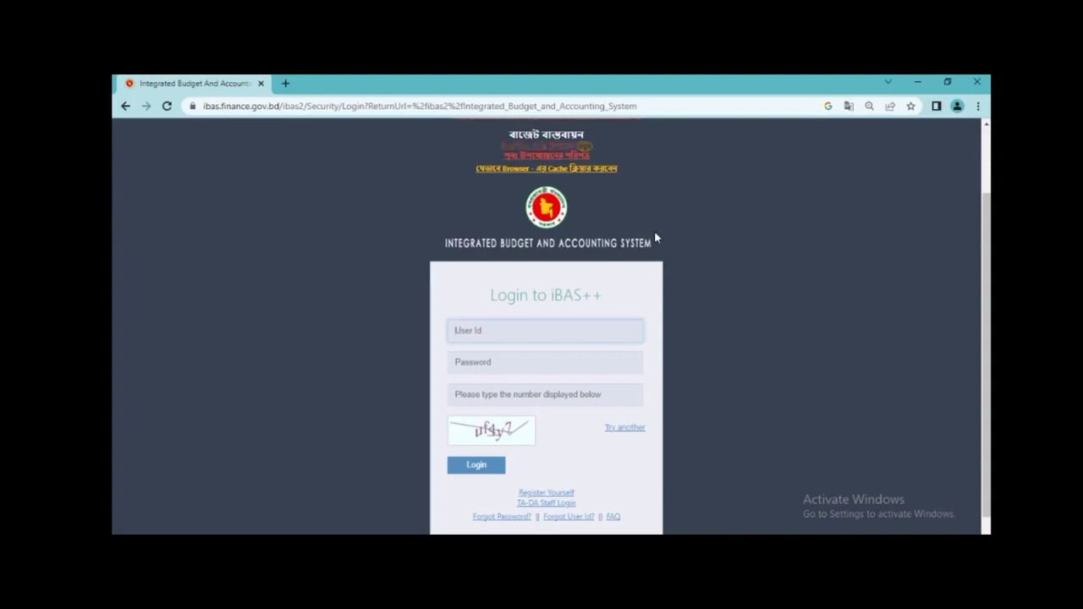
pyautogui.click(490, 335)
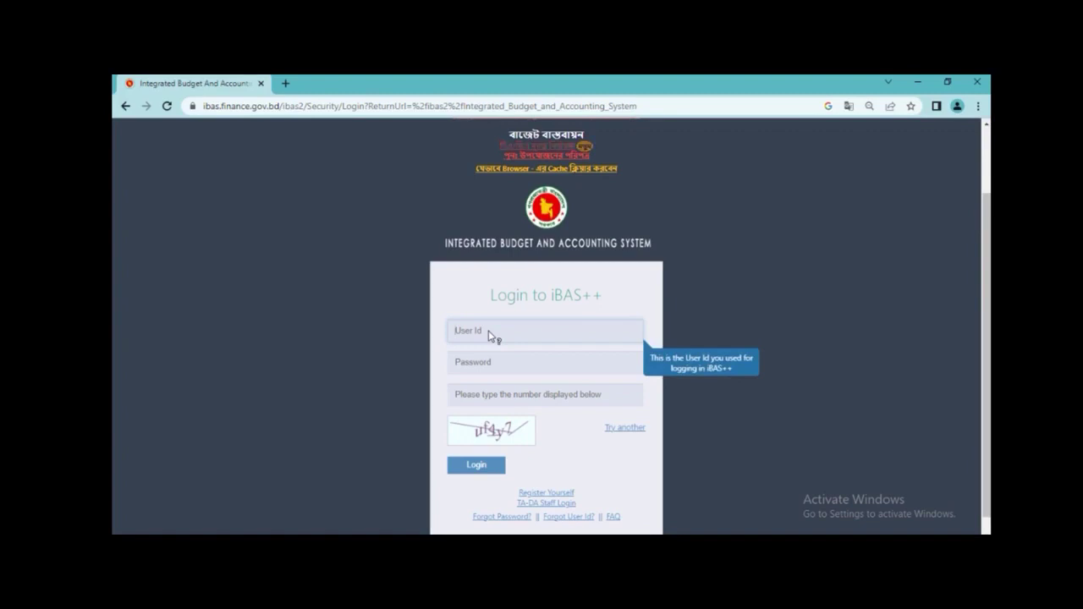
pyautogui.click(494, 368)
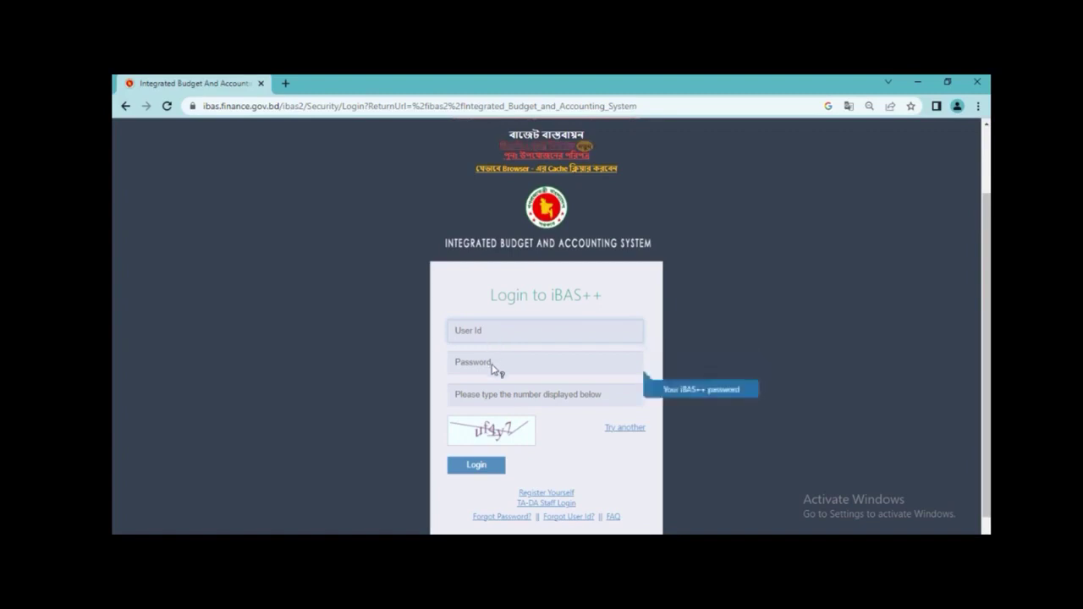
pyautogui.click(493, 369)
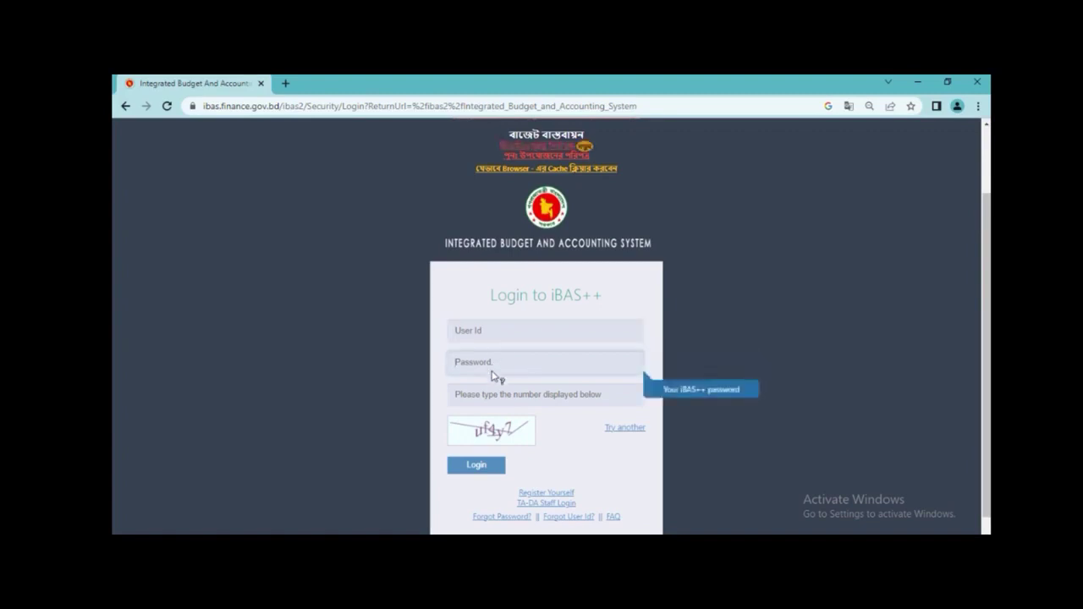
pyautogui.click(495, 399)
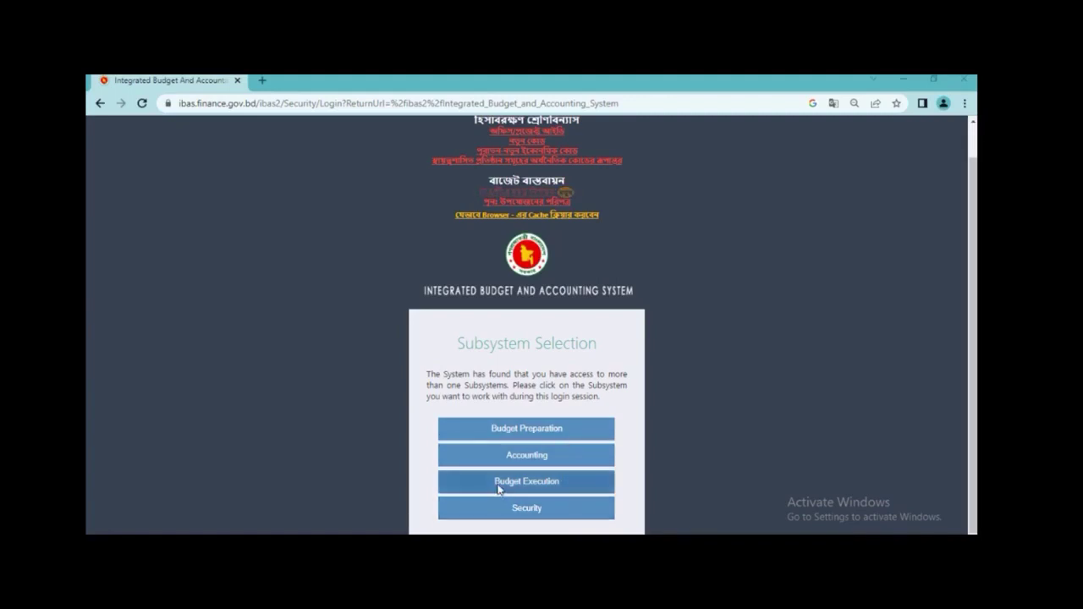
# Enter Budget Execution, read the notice, and answer question 1 with option গ and question 2 with option খ
pyautogui.click(547, 485)
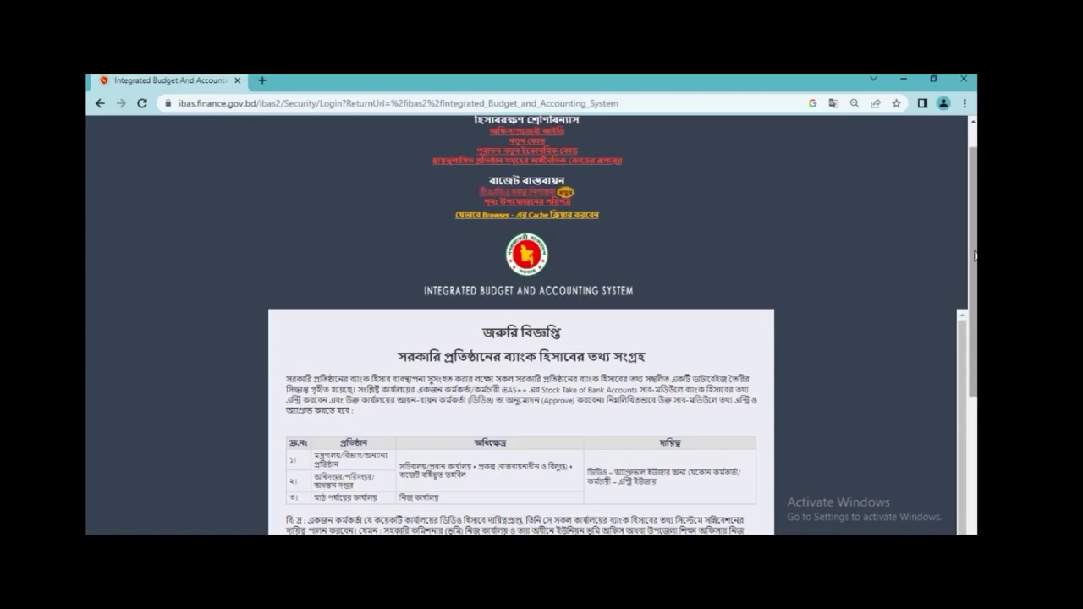
pyautogui.scroll(-1, 975, 255)
pyautogui.scroll(-1, 975, 256)
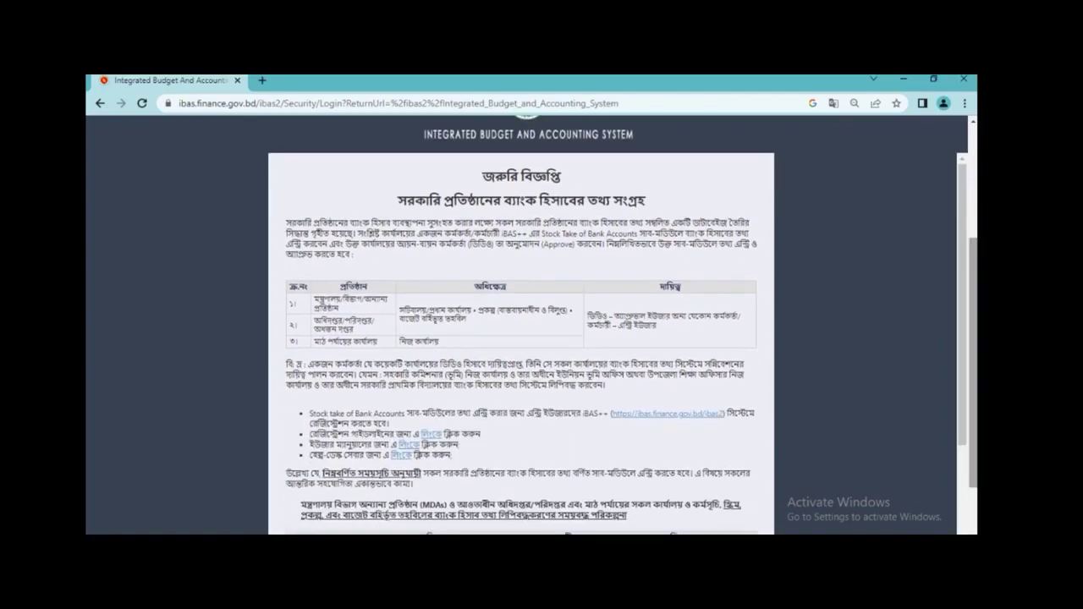
pyautogui.scroll(-1, 975, 256)
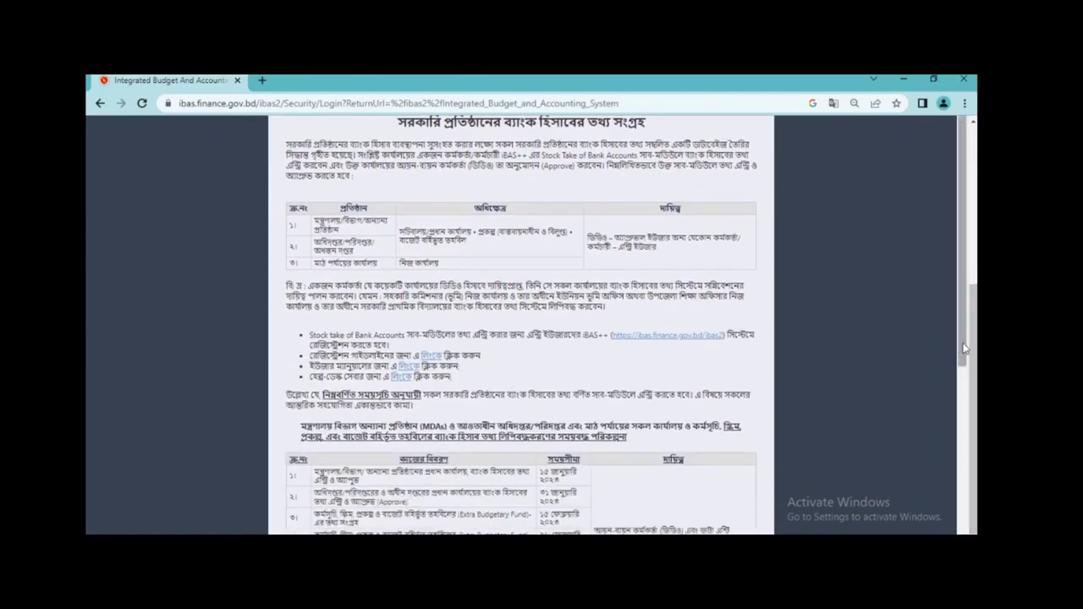
pyautogui.moveTo(965, 349); pyautogui.dragTo(969, 506)
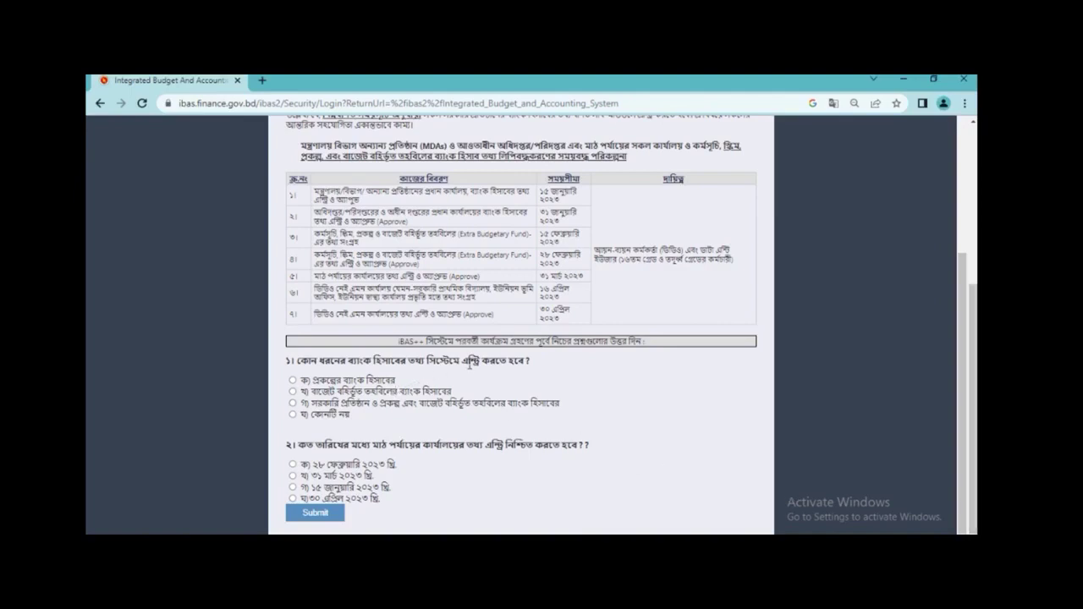
pyautogui.click(292, 404)
pyautogui.click(293, 476)
# Submit the answers, then go to Budget Execution > Bank Account Change > Employee Bank Account Change Request Entry (Staff)
pyautogui.click(328, 517)
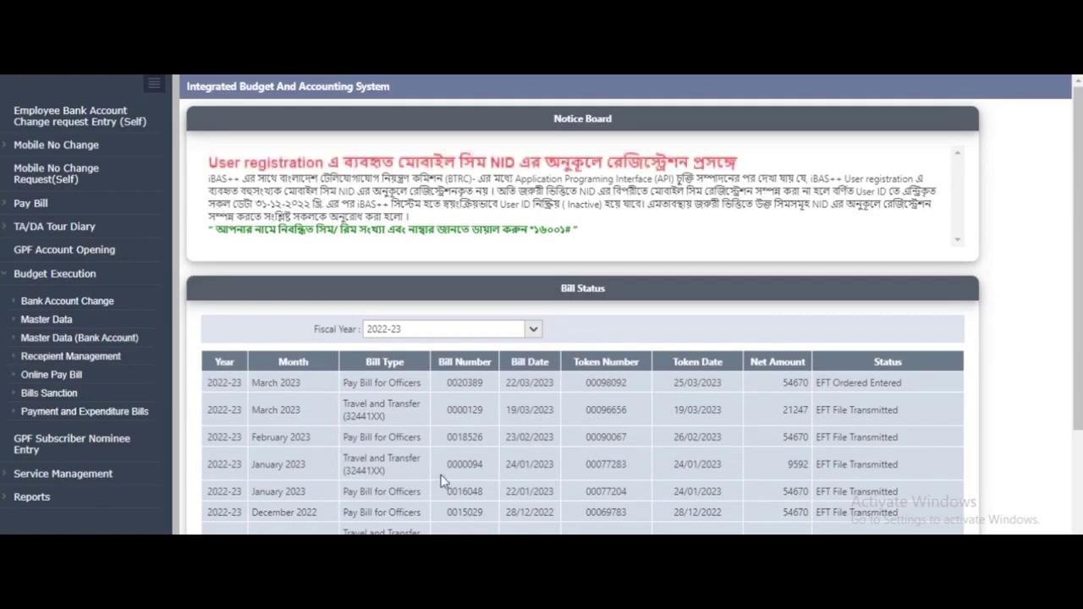
pyautogui.click(82, 281)
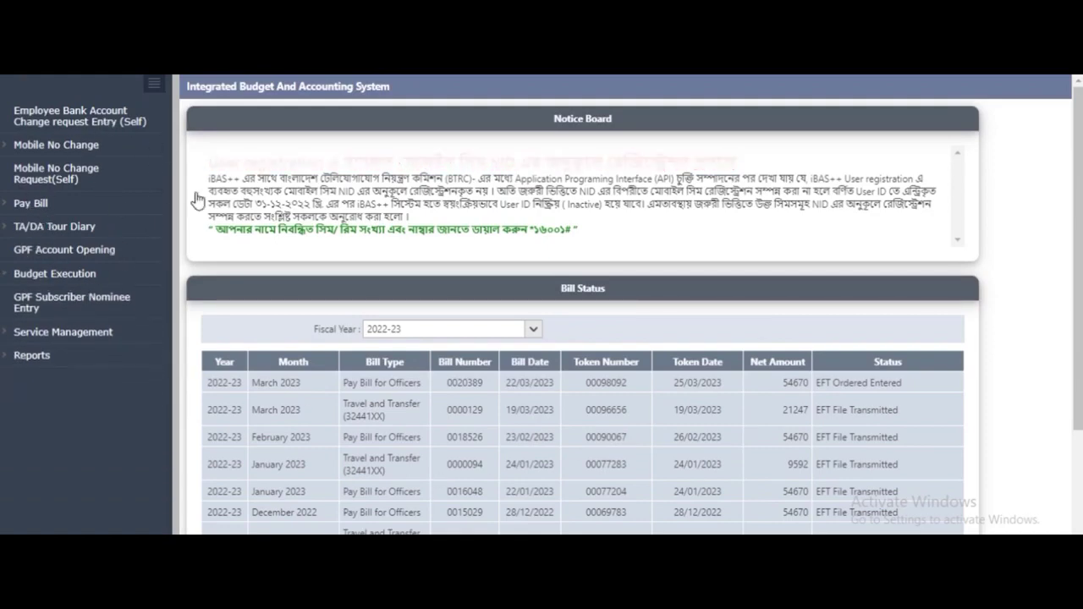
pyautogui.click(66, 280)
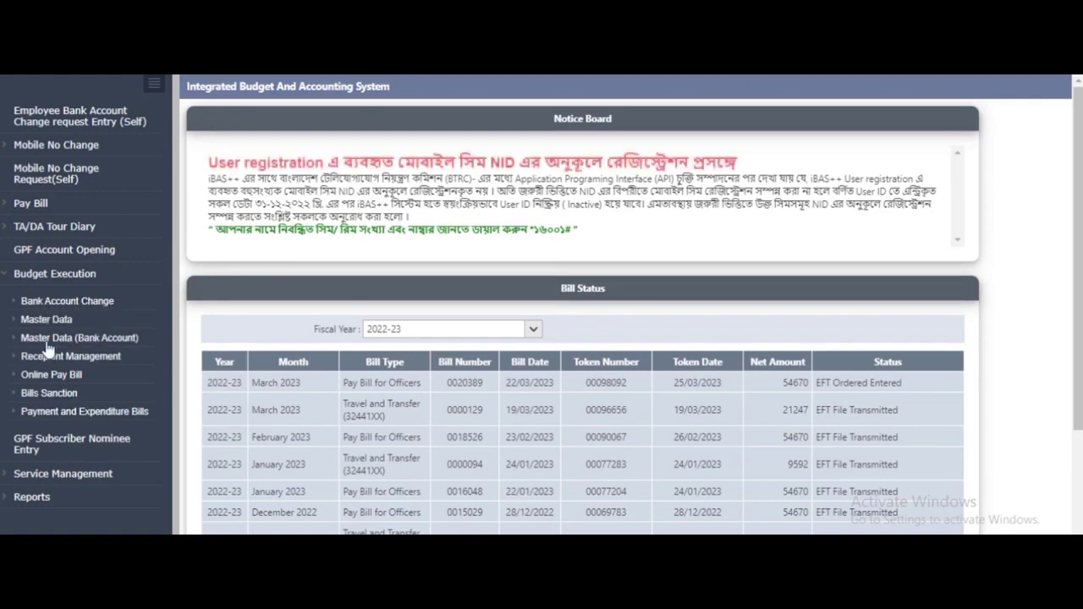
pyautogui.click(88, 305)
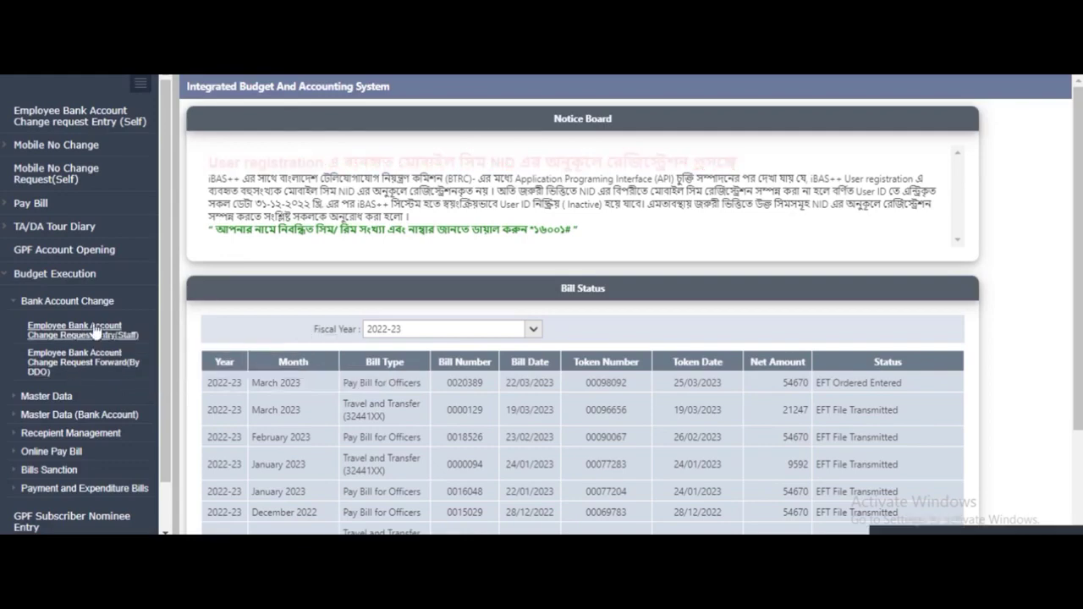
pyautogui.click(96, 331)
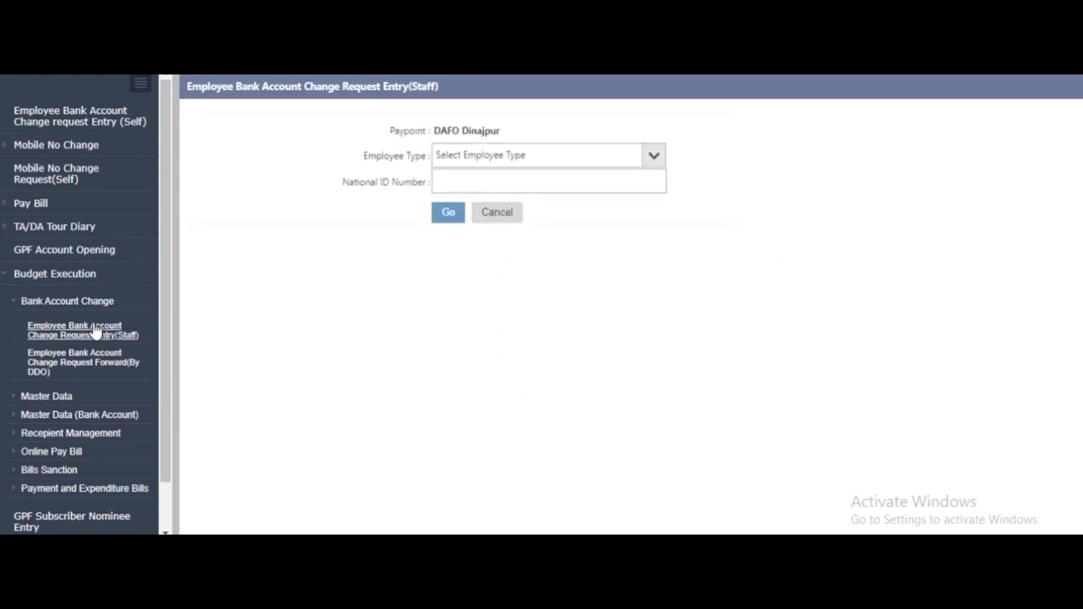
# Bring up the Employee Type choices on the staff bank account change form
pyautogui.click(627, 155)
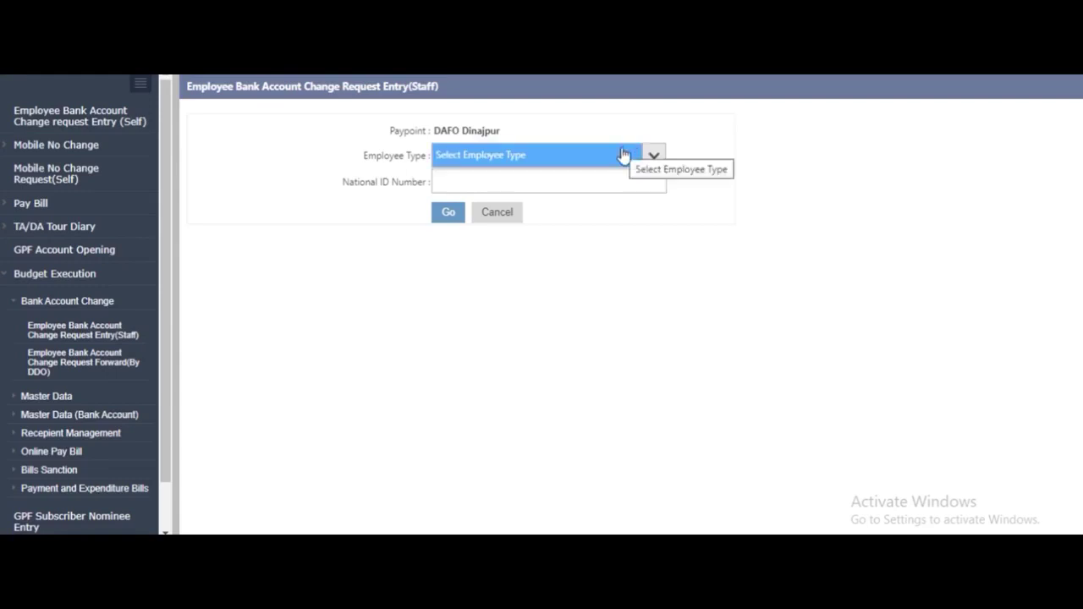
pyautogui.click(624, 154)
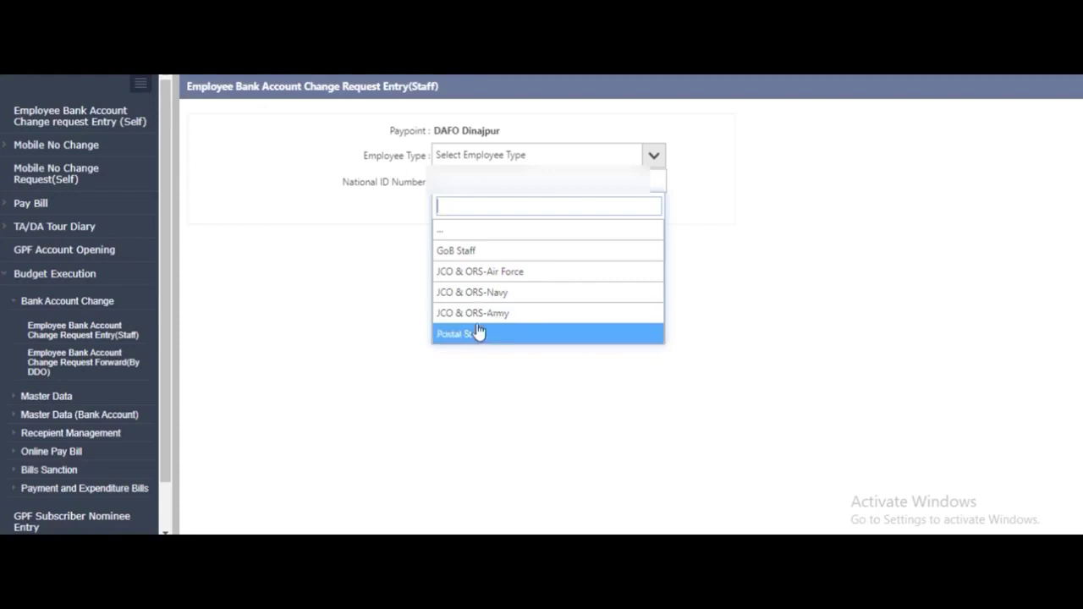
# Set Employee Type to GoB Staff and fill the National ID Number from the saved suggestion
pyautogui.click(478, 251)
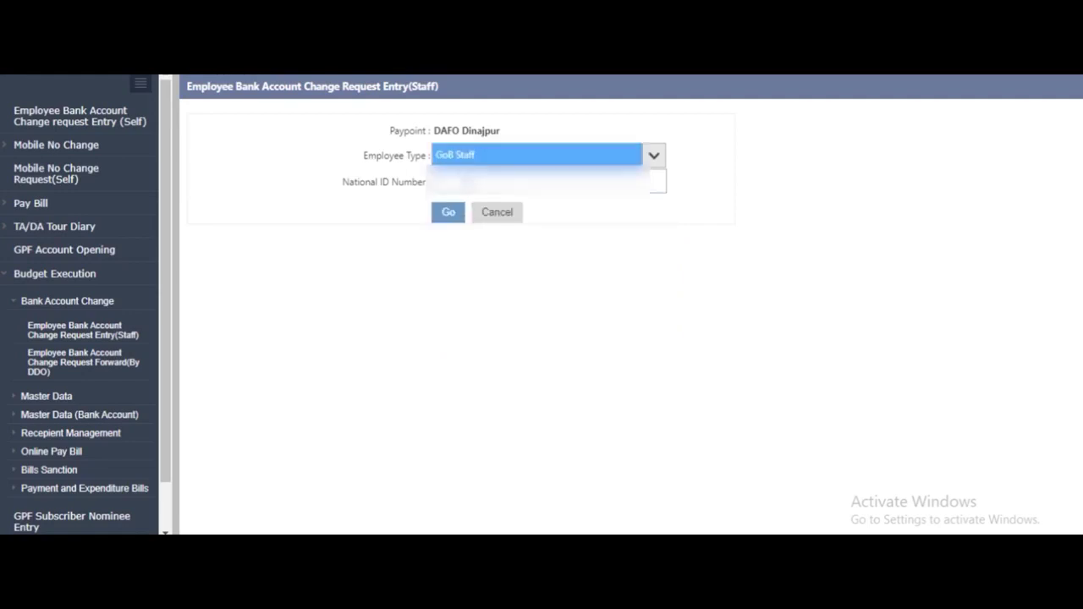
pyautogui.click(542, 181)
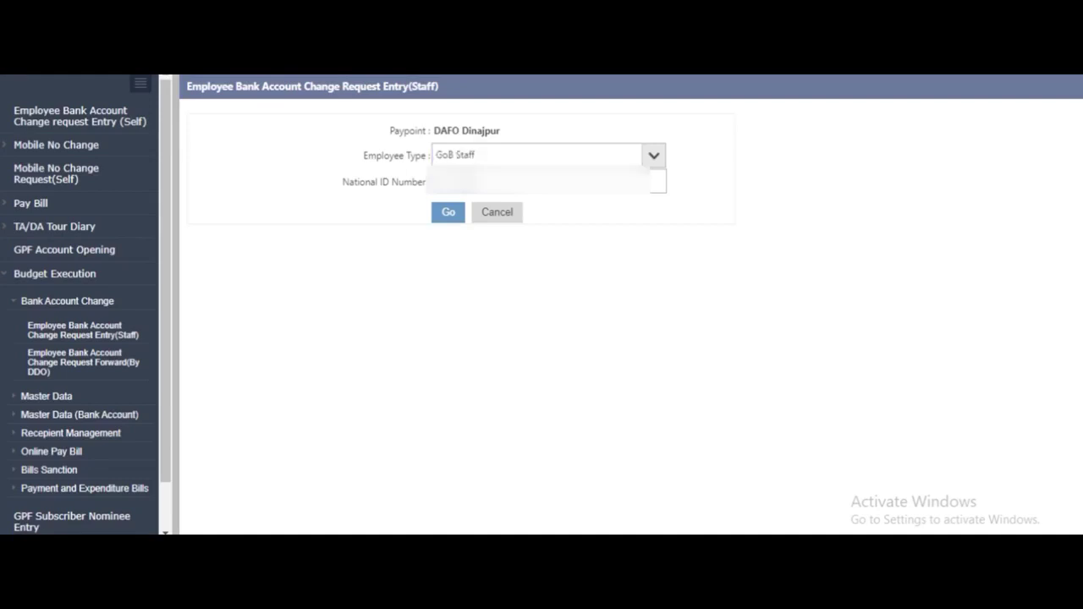
pyautogui.click(537, 369)
pyautogui.click(541, 181)
pyautogui.click(561, 222)
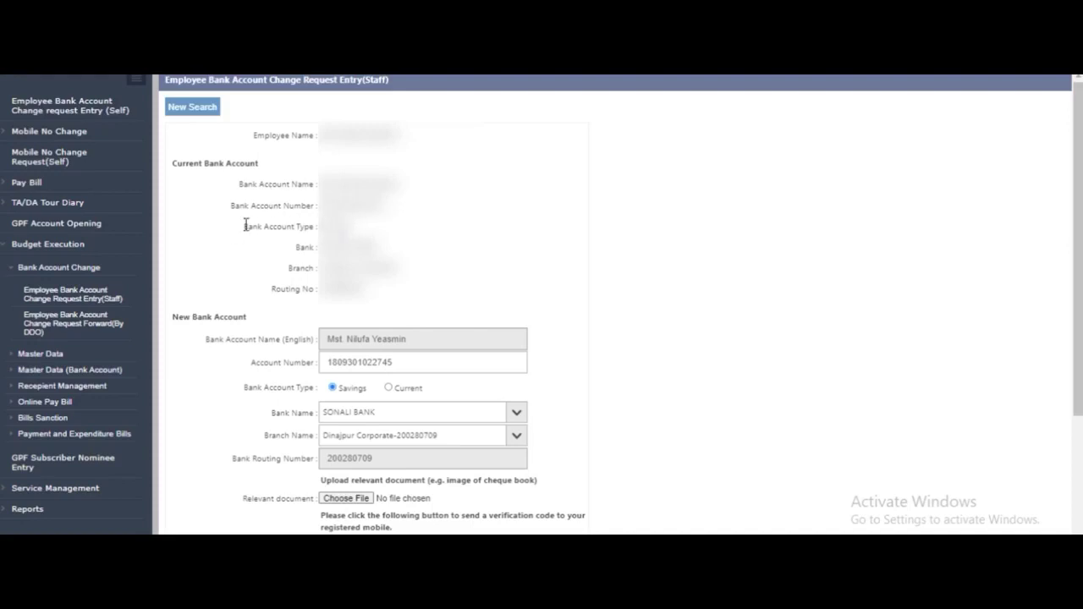
# Clear an accidental text highlight on the loaded current and new bank account details
pyautogui.moveTo(245, 226); pyautogui.dragTo(301, 249)
pyautogui.click(299, 251)
# Delete the old New Bank Account number and type the replacement account number
pyautogui.moveTo(400, 362); pyautogui.dragTo(327, 360)
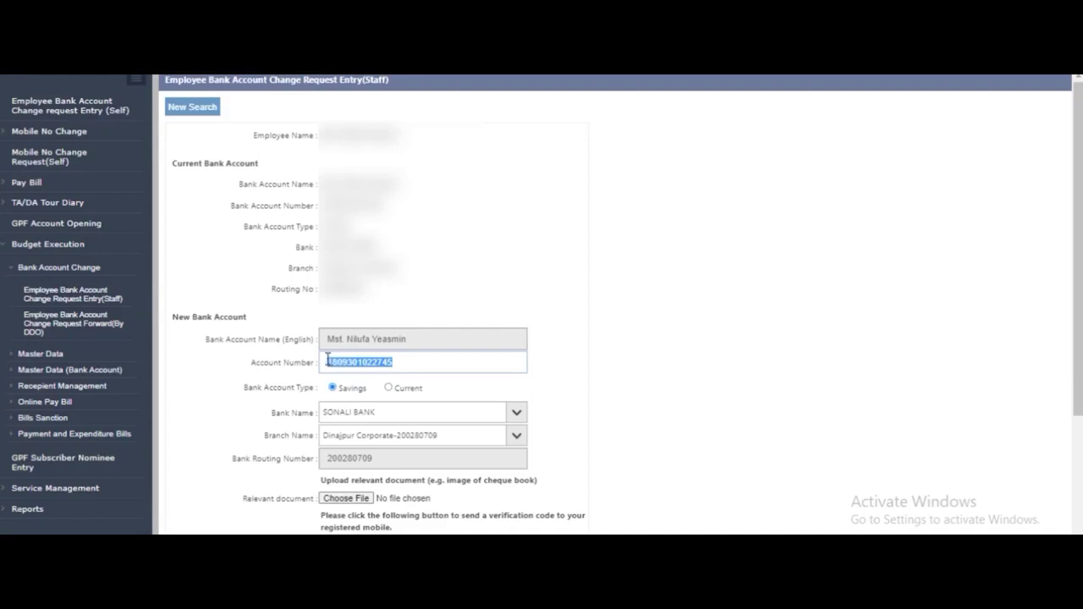
pyautogui.press('End')
pyautogui.press('BackSpace')
pyautogui.press('BackSpace')
pyautogui.press('BackSpace')
pyautogui.press('BackSpace')
pyautogui.press('BackSpace')
pyautogui.press('BackSpace')
pyautogui.press('BackSpace')
pyautogui.press('BackSpace')
pyautogui.press('BackSpace')
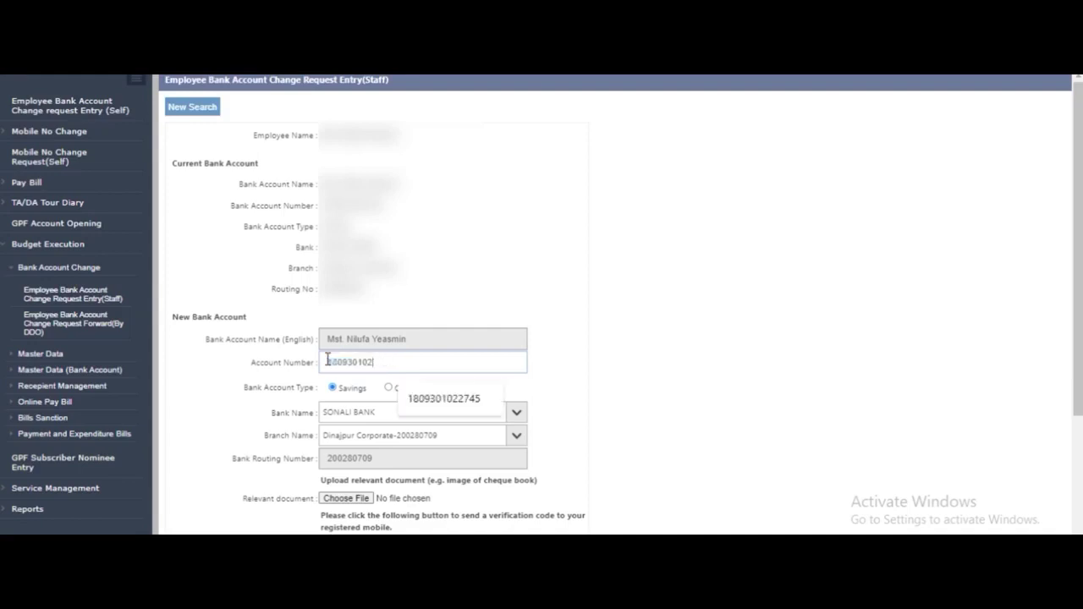
pyautogui.press('BackSpace')
pyautogui.press('BackSpace')
pyautogui.press('BackSpace')
pyautogui.press('BackSpace')
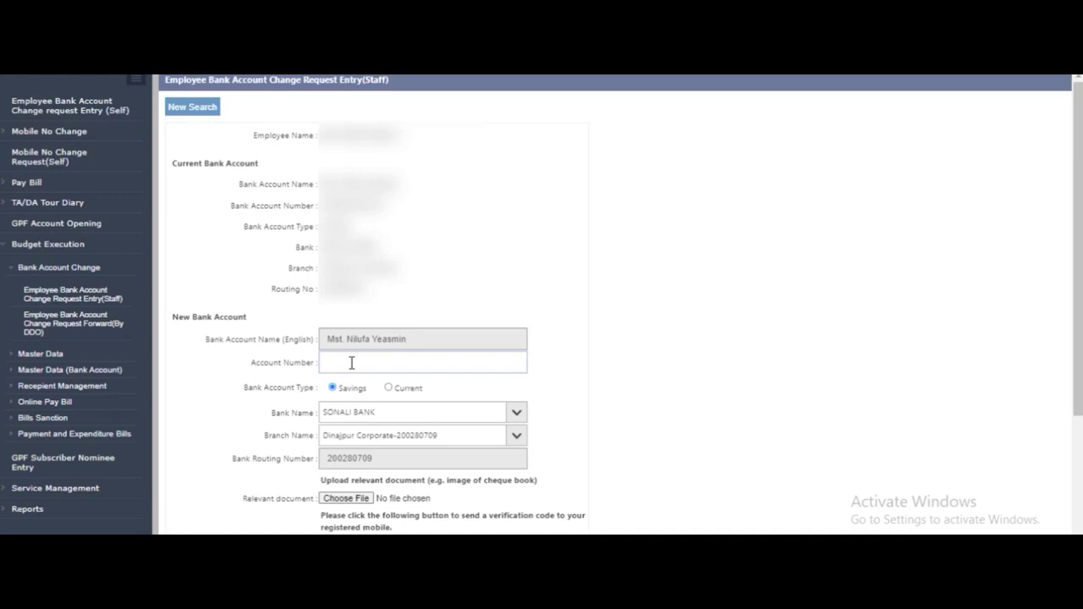
pyautogui.write('123456788')
pyautogui.click(515, 414)
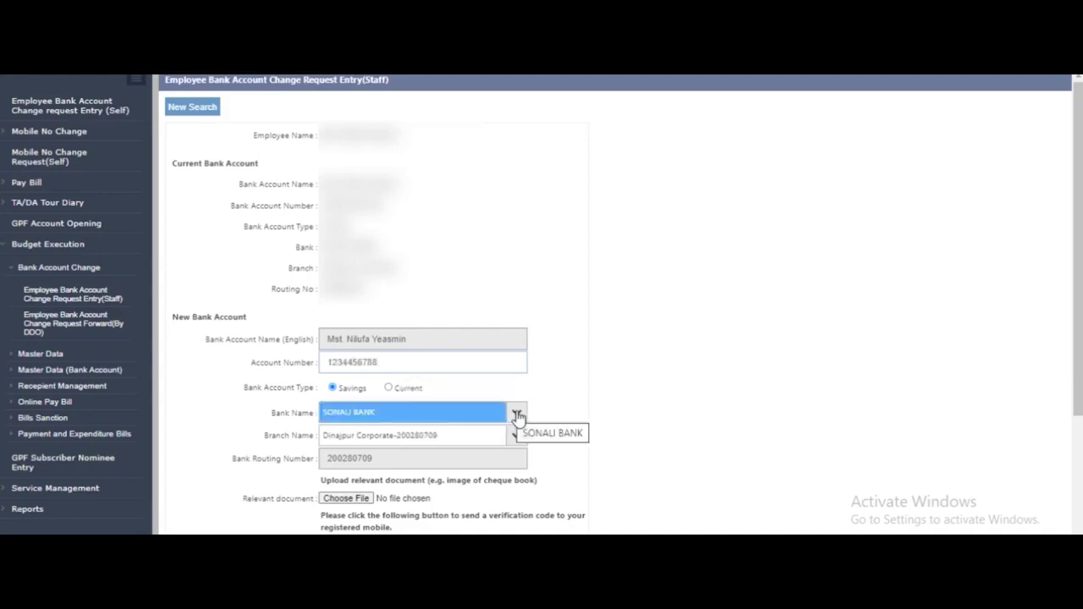
# Change the new account's bank to AGRANI BANK LTD. and list its branches
pyautogui.click(519, 414)
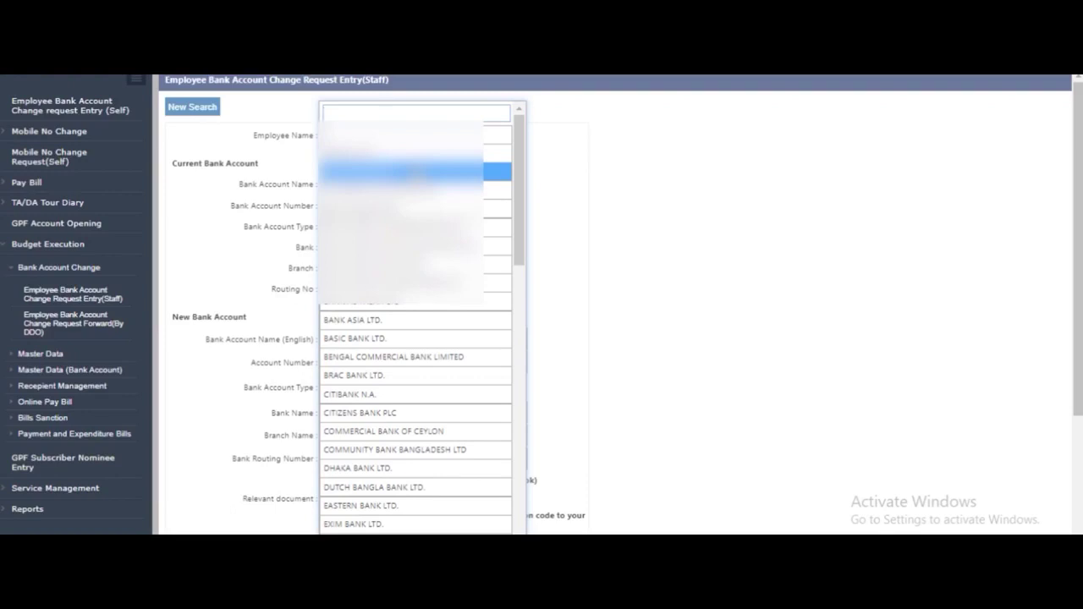
pyautogui.click(406, 170)
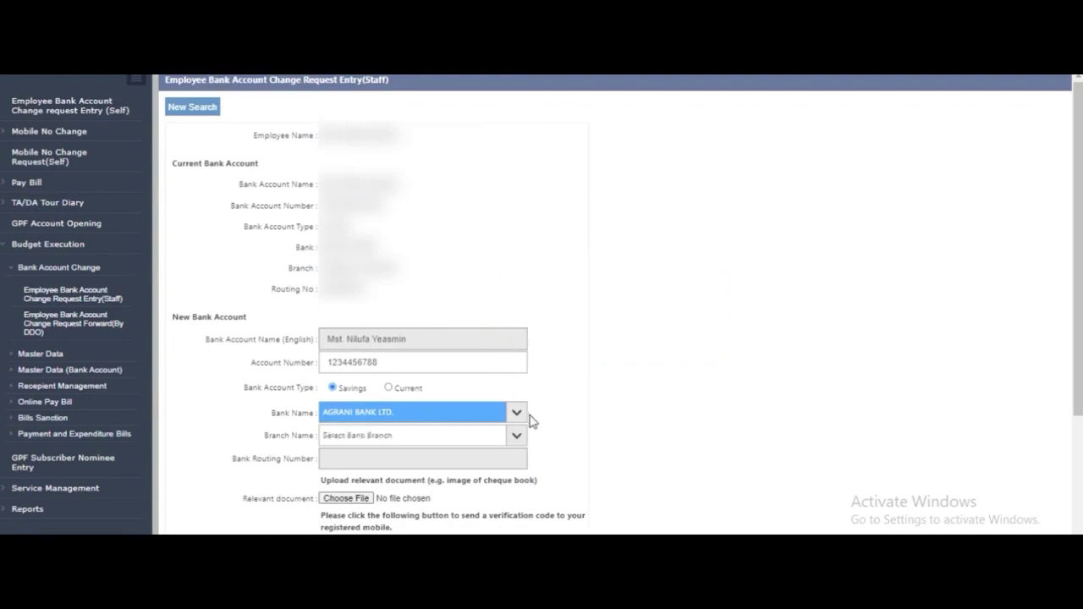
pyautogui.click(507, 436)
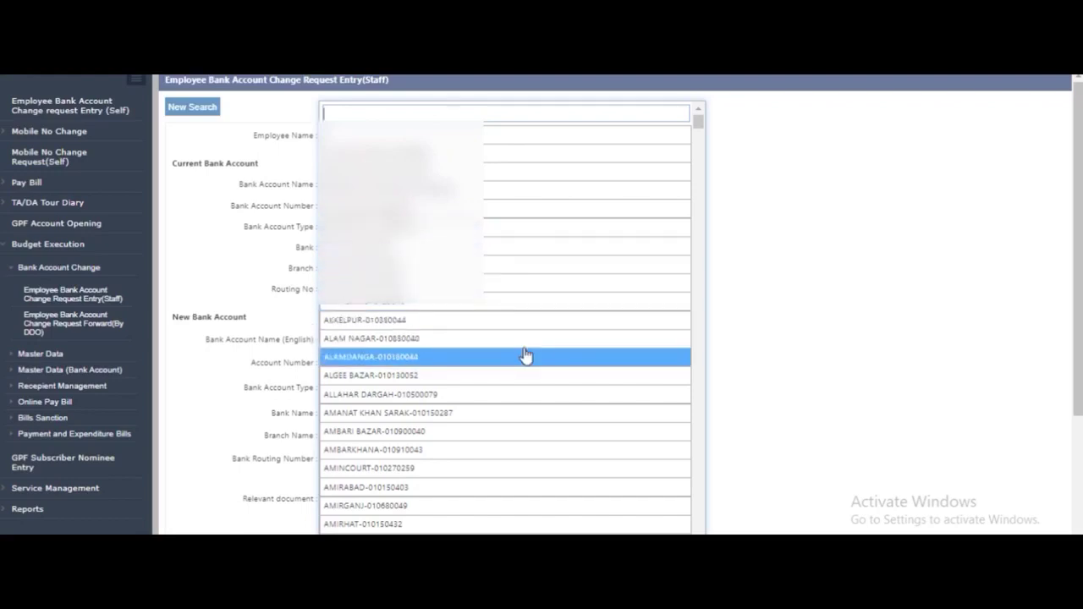
# Set the branch to A. HAMID ROAD-010760048, filling routing number 010760048, then start attaching a document
pyautogui.press('Up')
pyautogui.press('Up')
pyautogui.press('Up')
pyautogui.press('Up')
pyautogui.press('Up')
pyautogui.press('Up')
pyautogui.press('Up')
pyautogui.press('Up')
pyautogui.press('Up')
pyautogui.press('Up')
pyautogui.press('Up')
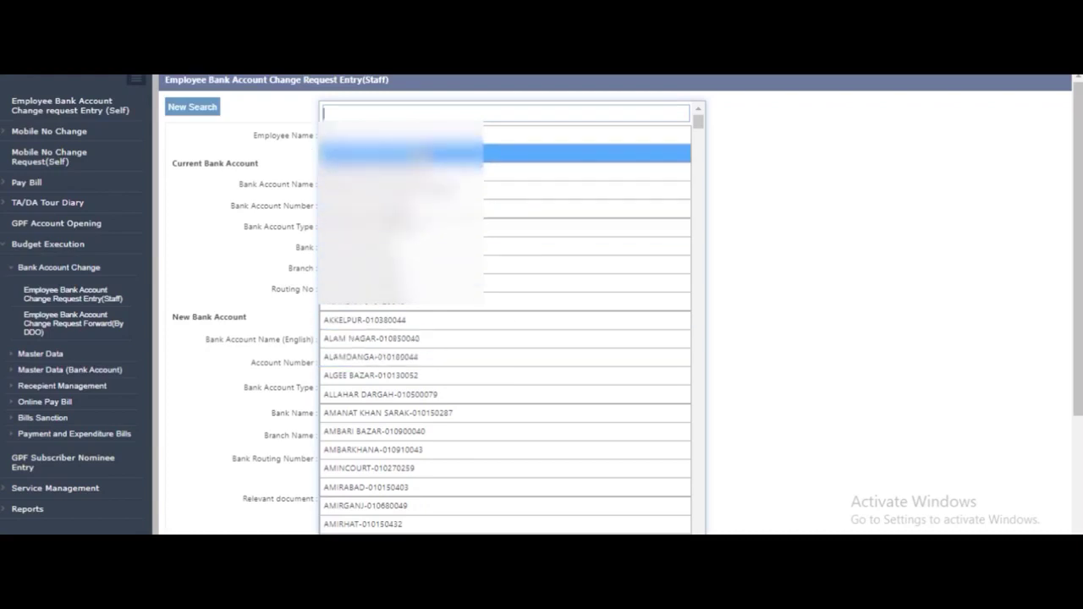
pyautogui.press('Down')
pyautogui.press('Down')
pyautogui.press('Down')
pyautogui.press('Down')
pyautogui.press('Down')
pyautogui.press('Down')
pyautogui.press('Down')
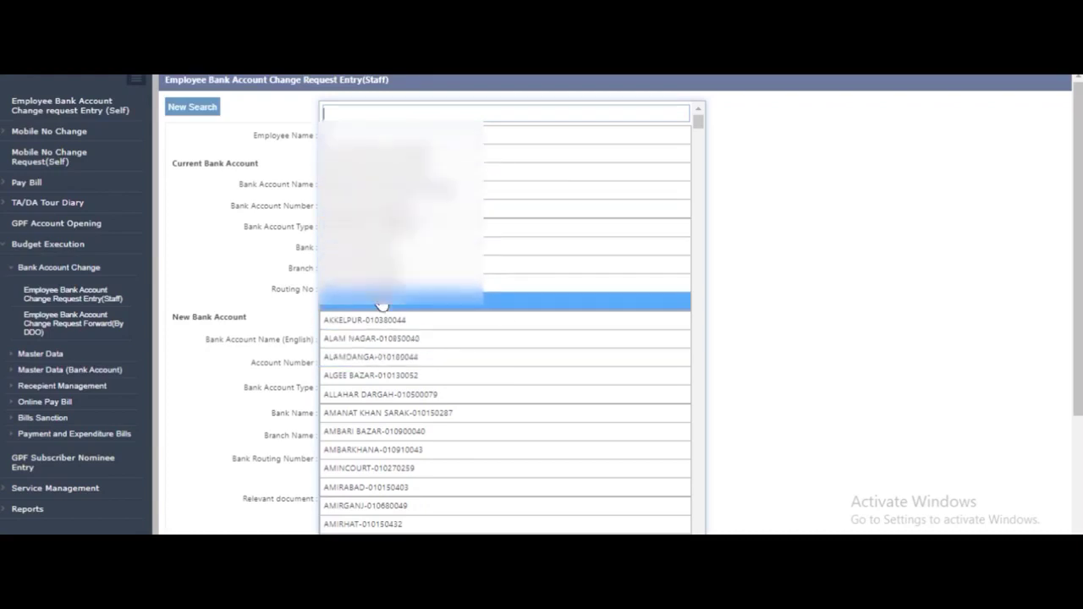
pyautogui.press('Up')
pyautogui.press('Up')
pyautogui.press('Up')
pyautogui.press('Up')
pyautogui.press('Up')
pyautogui.press('Up')
pyautogui.press('Up')
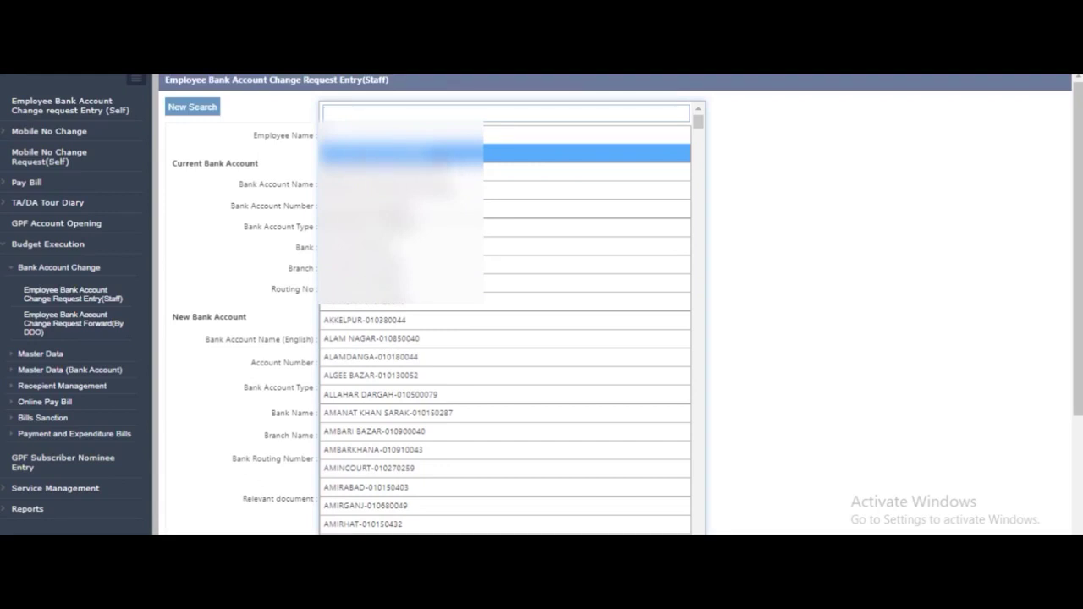
pyautogui.press('Return')
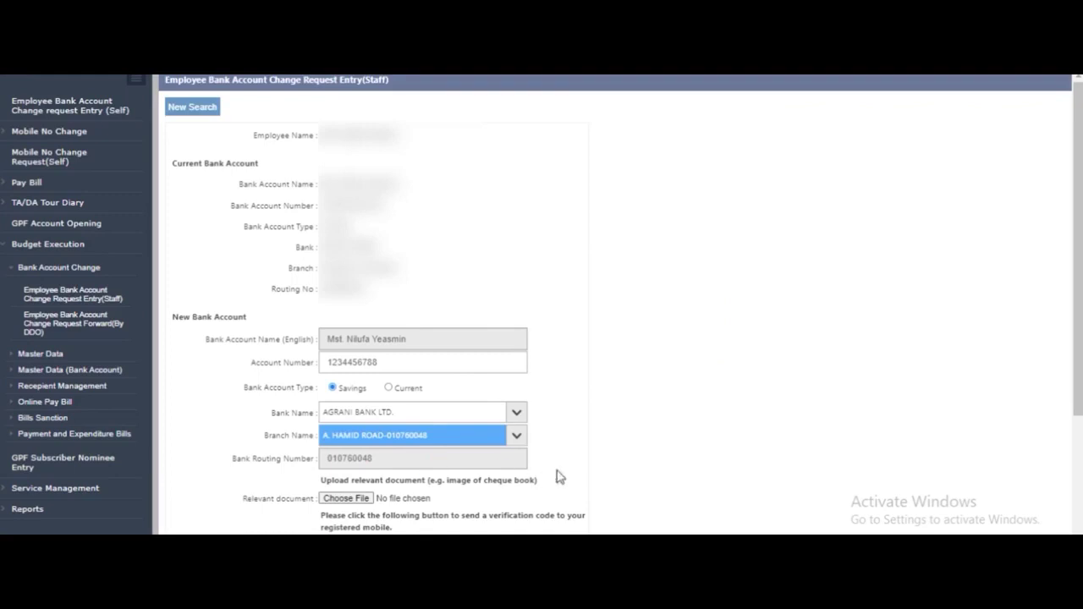
pyautogui.click(361, 499)
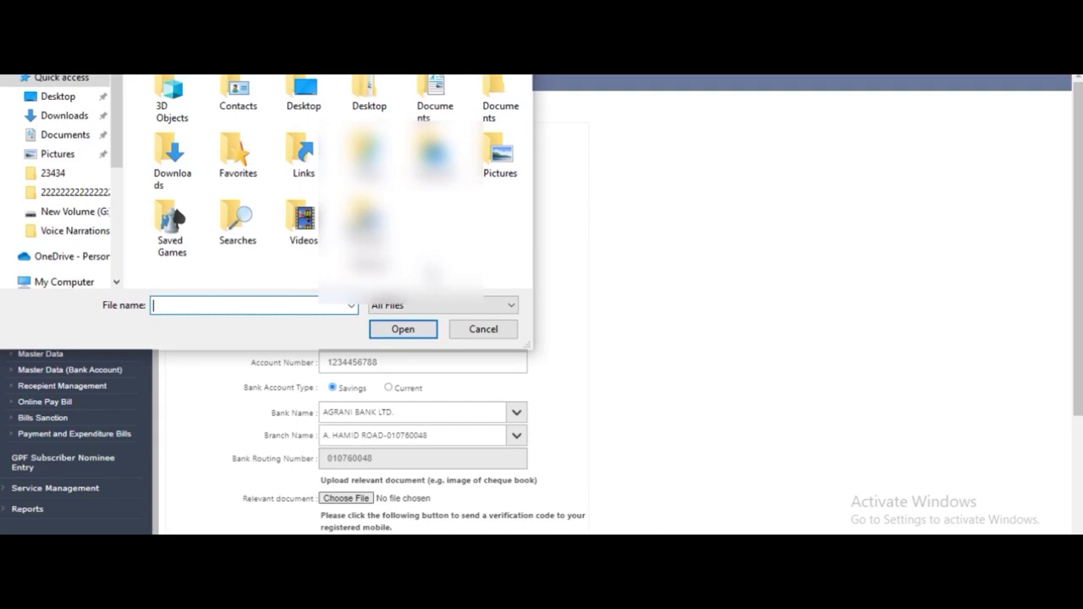
# Cancel the file chooser so no supporting document is attached to the request
pyautogui.click(510, 332)
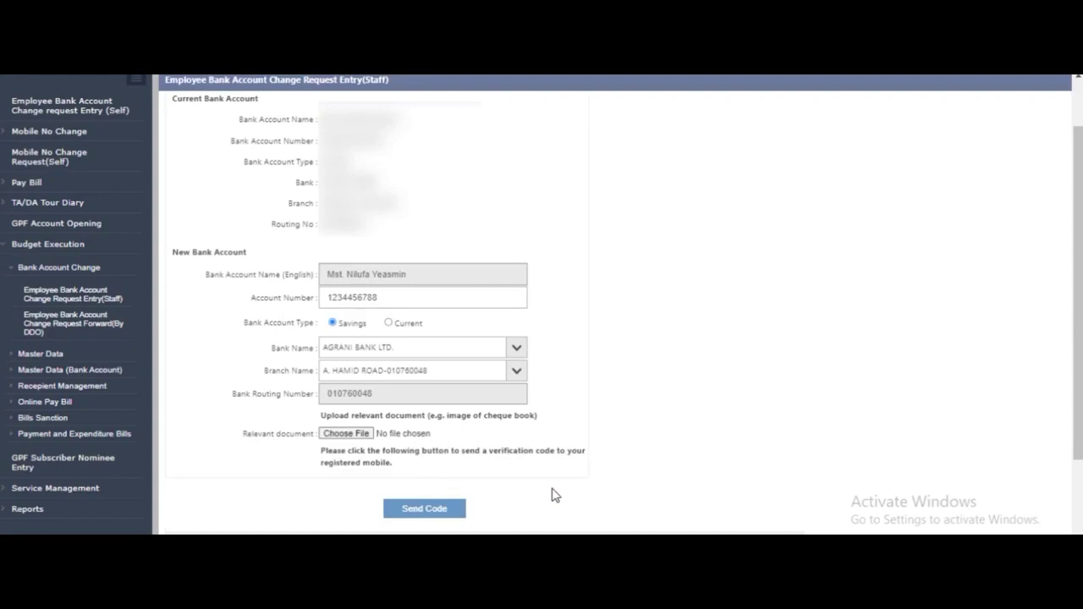
pyautogui.click(436, 514)
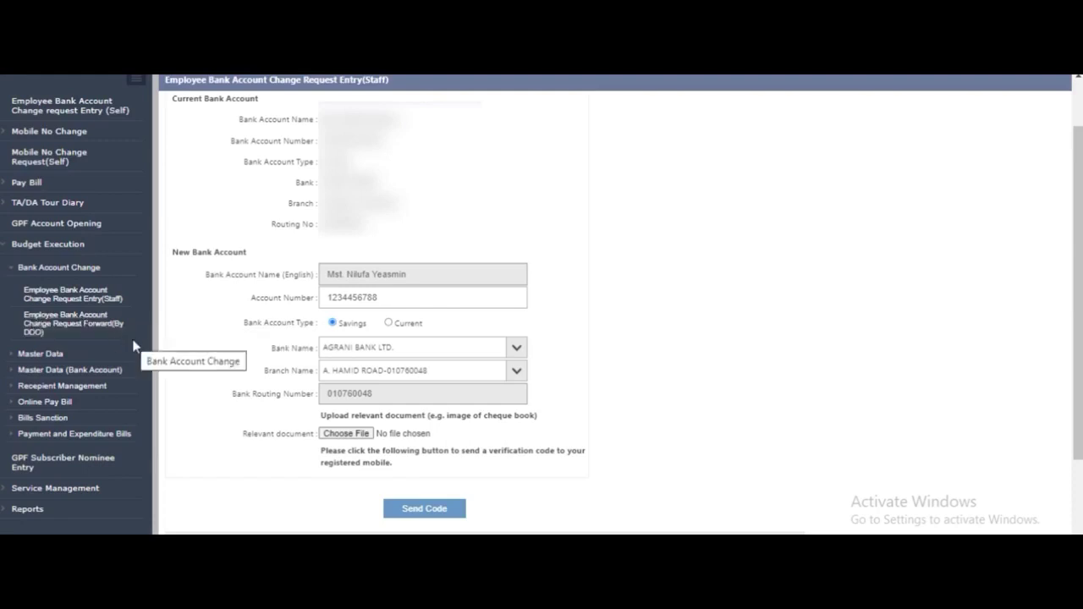
# Go to the Employee Bank Account Change Request Forward (By DDO) page
pyautogui.click(75, 327)
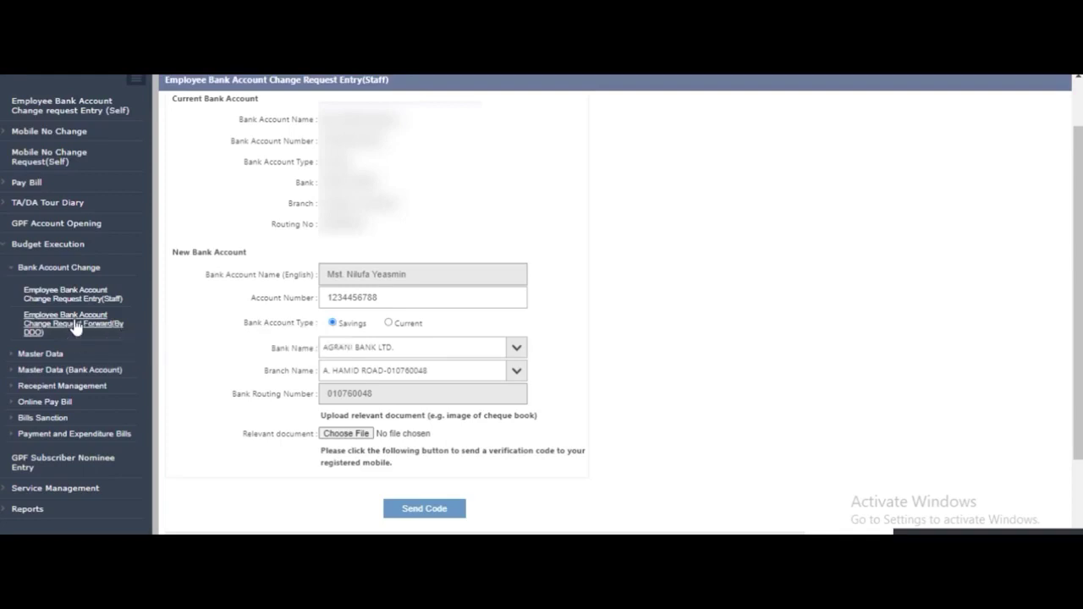